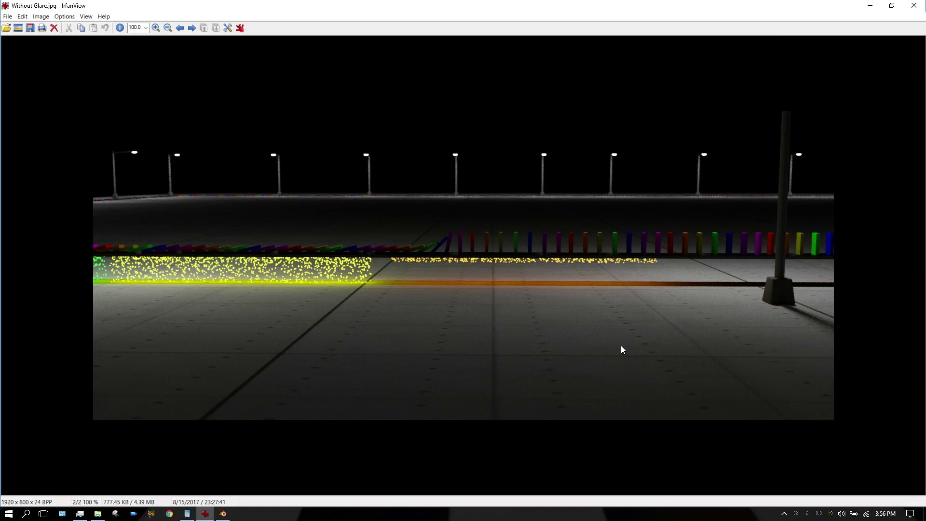
Step: Flip between With Glare.jpg and Without Glare.jpg in IrfanView, ending on With Glare
{"action": "key", "text": "Left"}
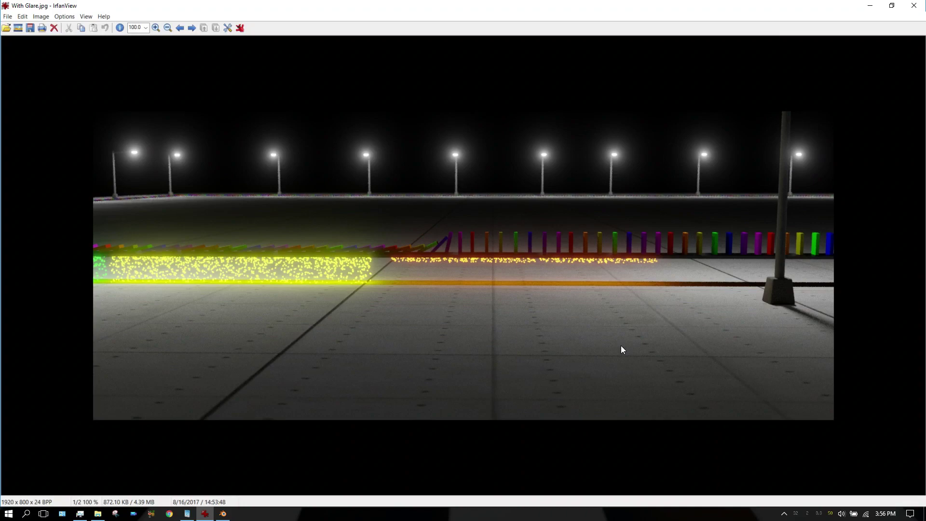
{"action": "key", "text": "Right"}
{"action": "key", "text": "Left"}
{"action": "key", "text": "Right"}
{"action": "key", "text": "Left"}
Step: Bring Blender forward, switch to the Compositing layout, and enable Backdrop and Use Nodes
{"action": "left_click", "coordinate": [223, 515]}
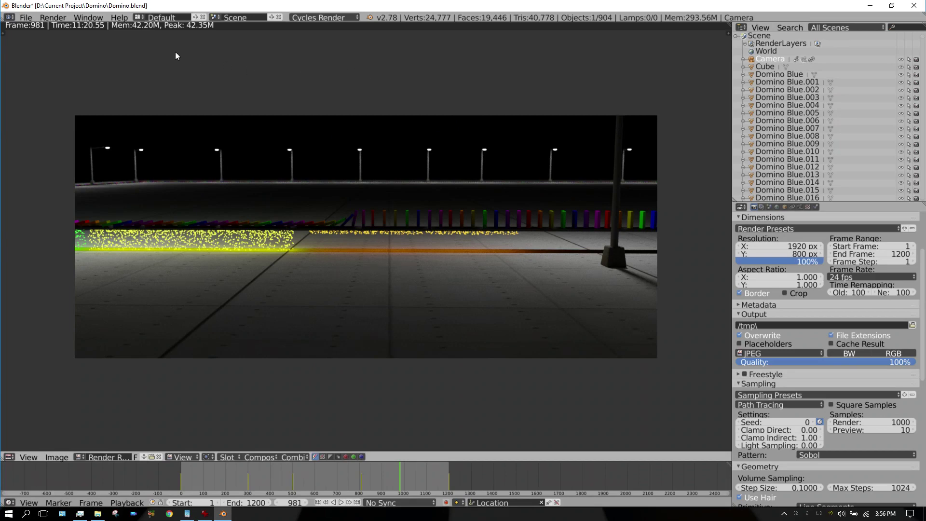
{"action": "left_click", "coordinate": [139, 17]}
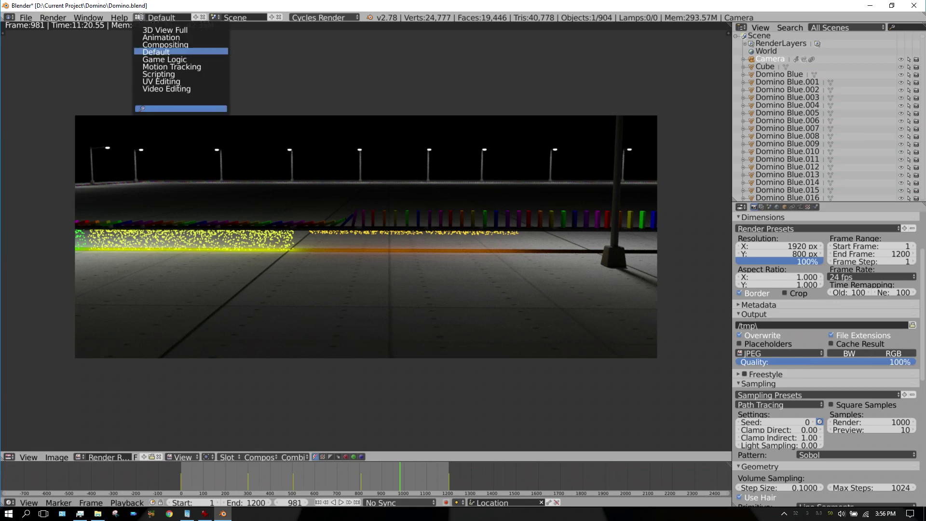
{"action": "left_click", "coordinate": [153, 45]}
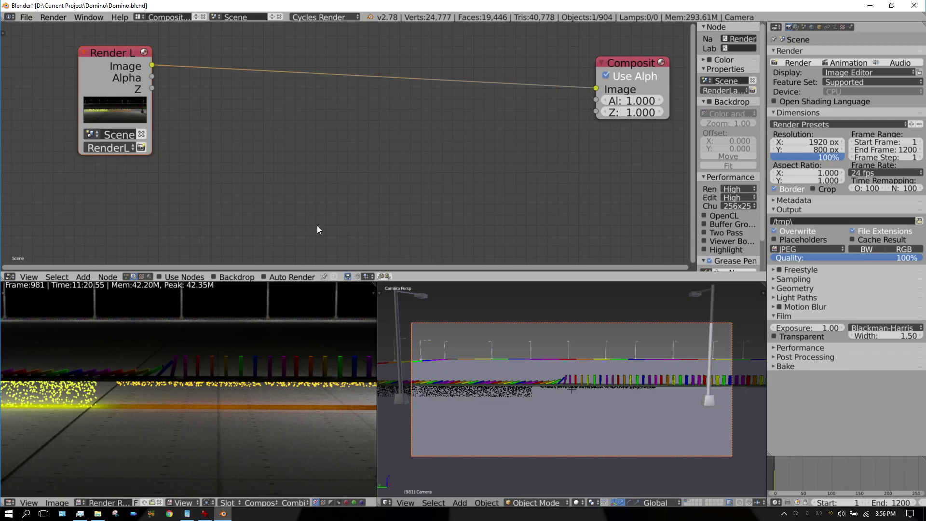
{"action": "left_click", "coordinate": [213, 277]}
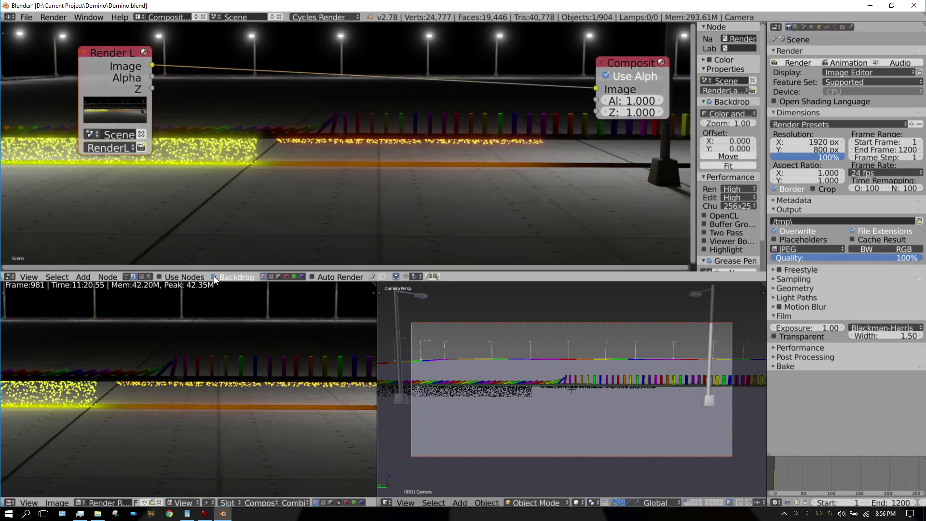
{"action": "left_click", "coordinate": [160, 278]}
Step: Add a Mix node via node search and place it in the tree
{"action": "left_click", "coordinate": [83, 277]}
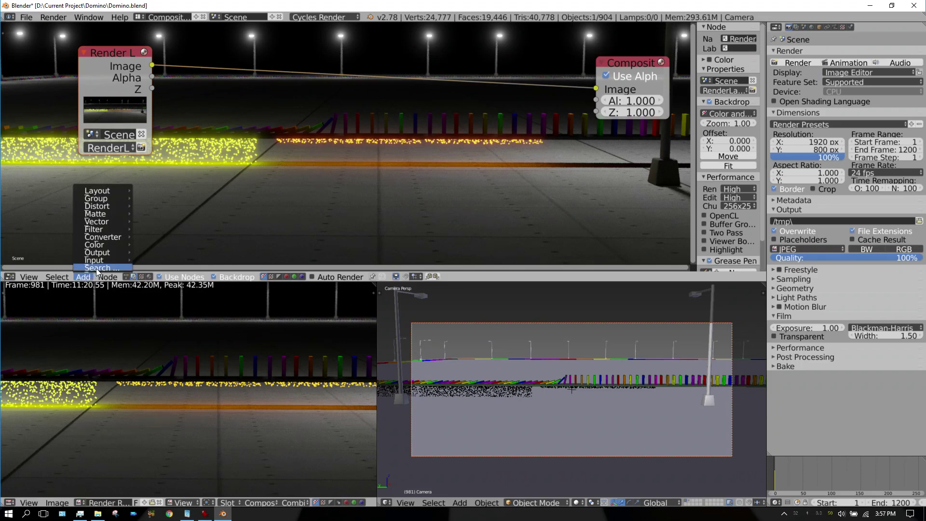
{"action": "left_click", "coordinate": [95, 268]}
{"action": "type", "text": "Glare"}
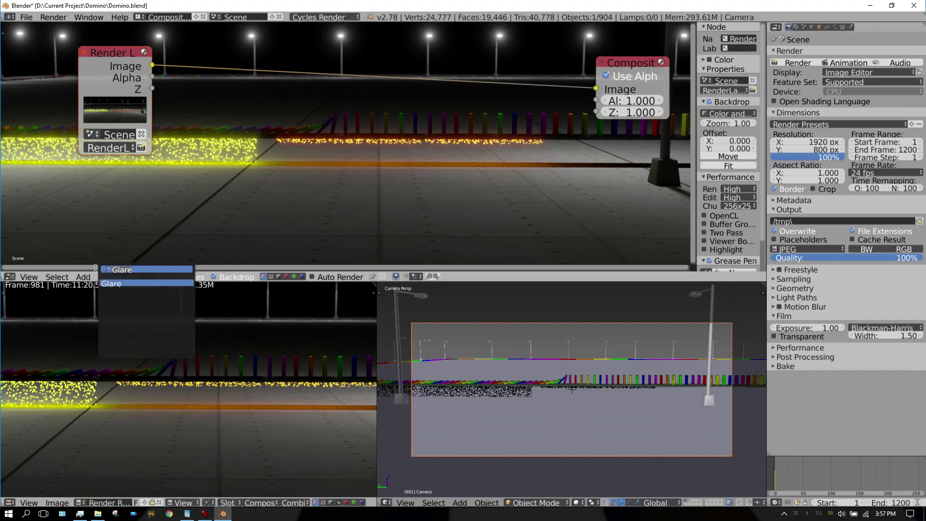
{"action": "key", "text": "BackSpace"}
{"action": "key", "text": "BackSpace"}
{"action": "key", "text": "BackSpace"}
{"action": "key", "text": "BackSpace"}
{"action": "key", "text": "BackSpace"}
{"action": "type", "text": "mix"}
{"action": "left_click", "coordinate": [120, 284]}
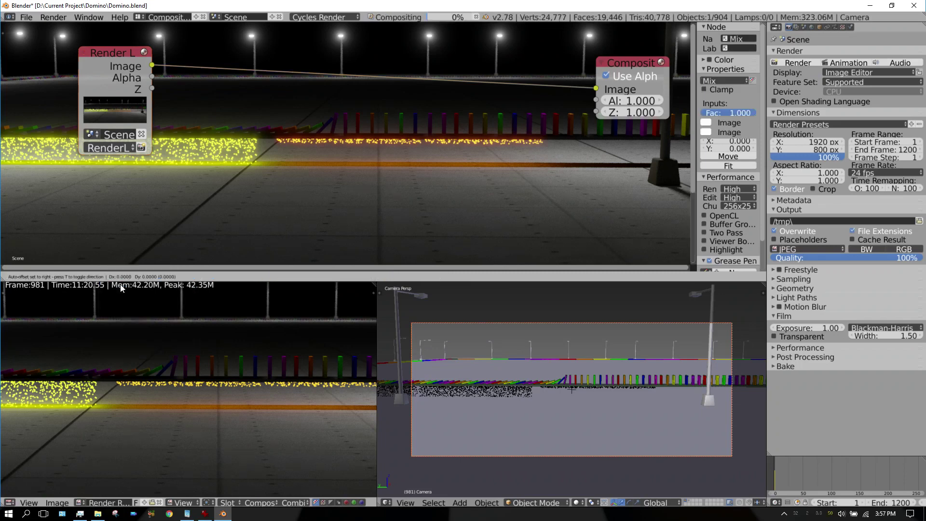
{"action": "left_click", "coordinate": [331, 181]}
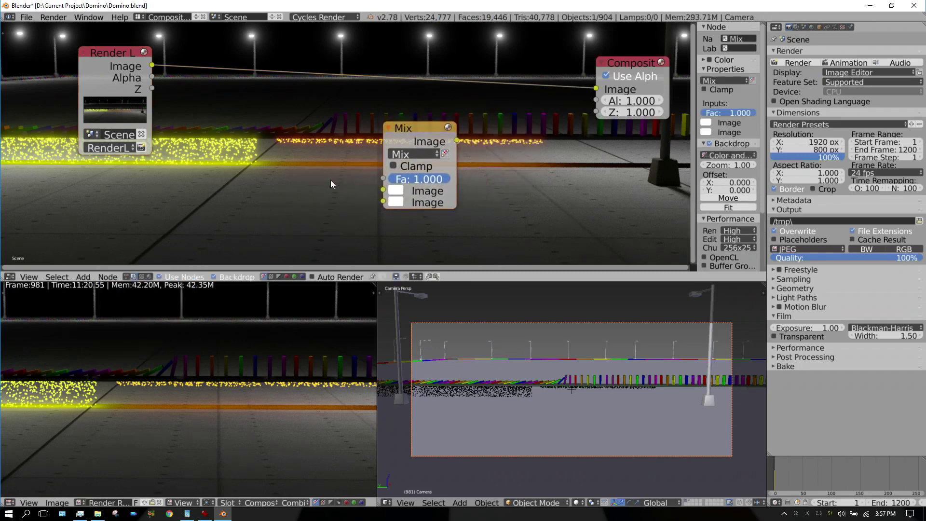
Step: Add a Viewer node and place it right of the Mix node
{"action": "left_click", "coordinate": [83, 276]}
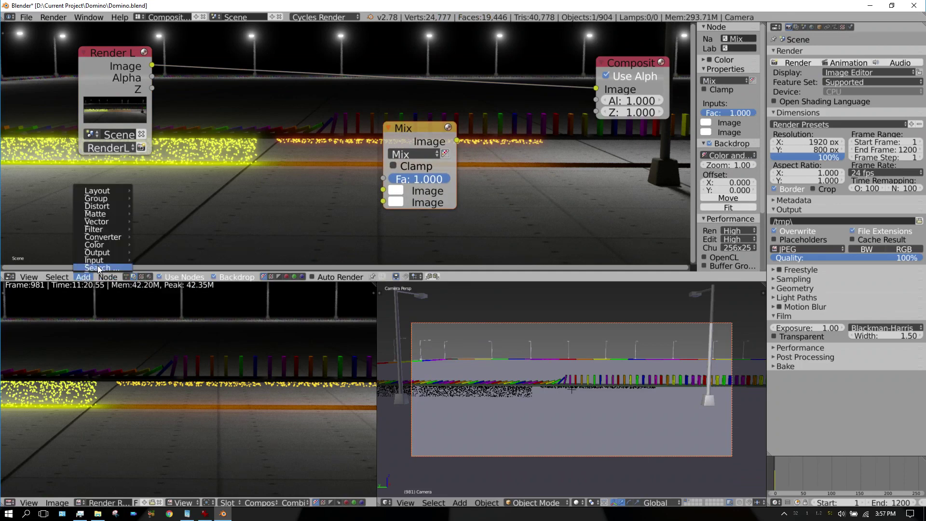
{"action": "left_click", "coordinate": [94, 268]}
{"action": "type", "text": "view"}
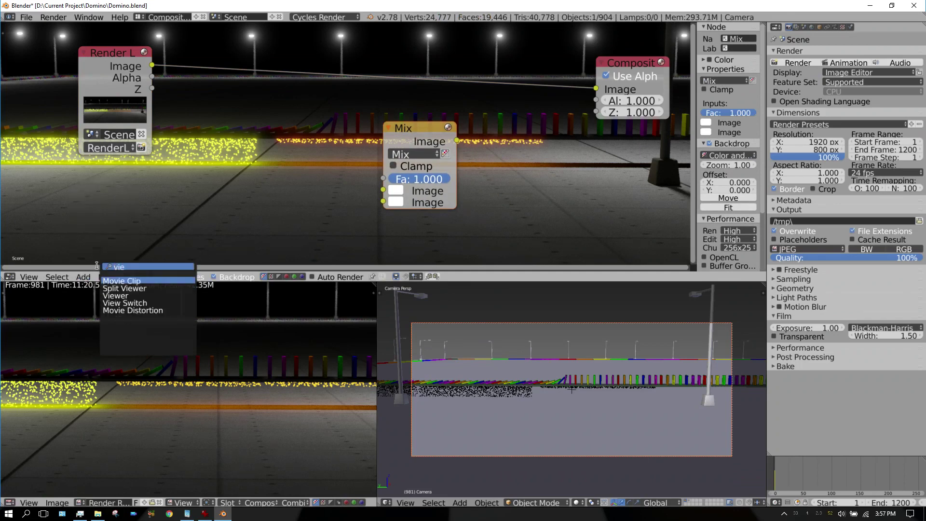
{"action": "left_click", "coordinate": [116, 288]}
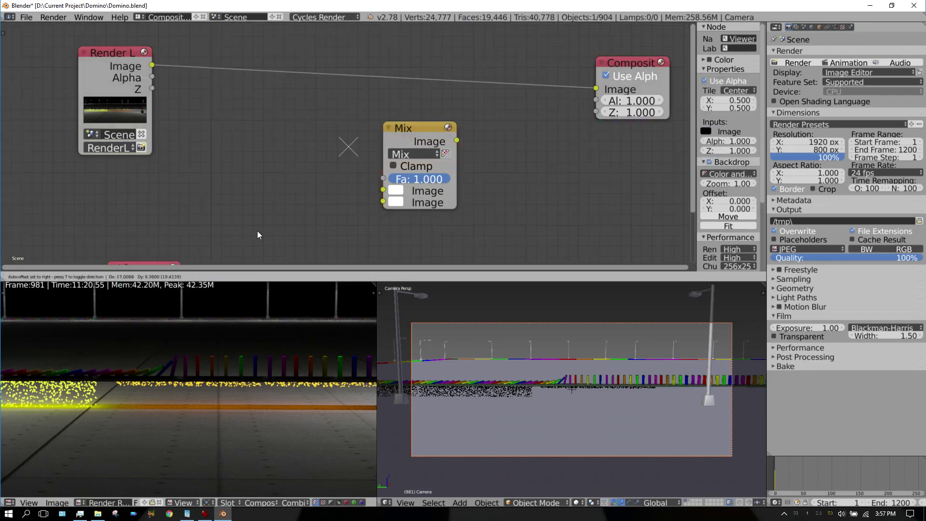
{"action": "left_click", "coordinate": [444, 204]}
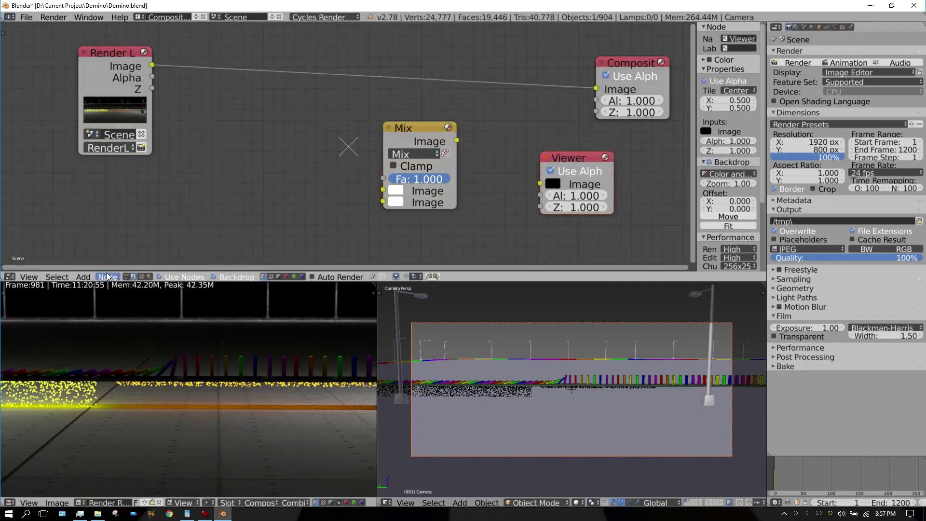
Step: Add a Glare node and place it left of the Mix node
{"action": "left_click", "coordinate": [83, 277]}
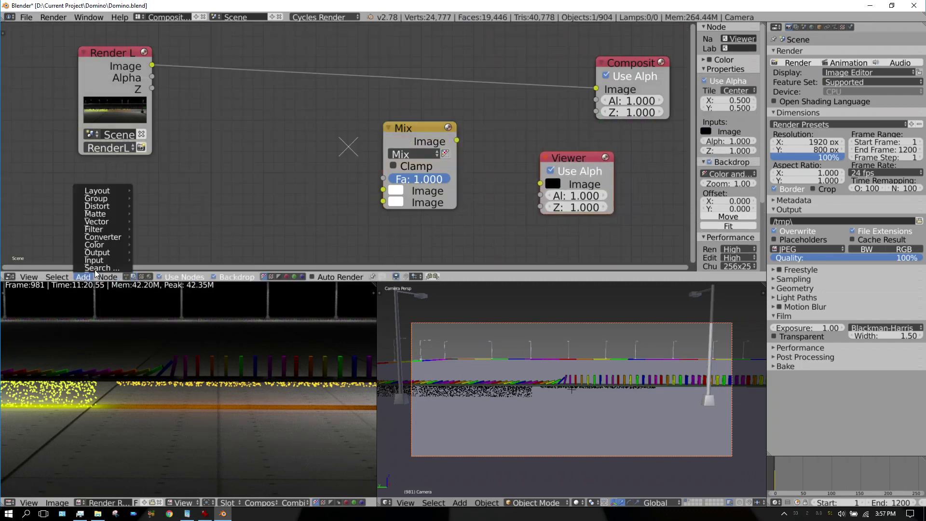
{"action": "left_click", "coordinate": [99, 268]}
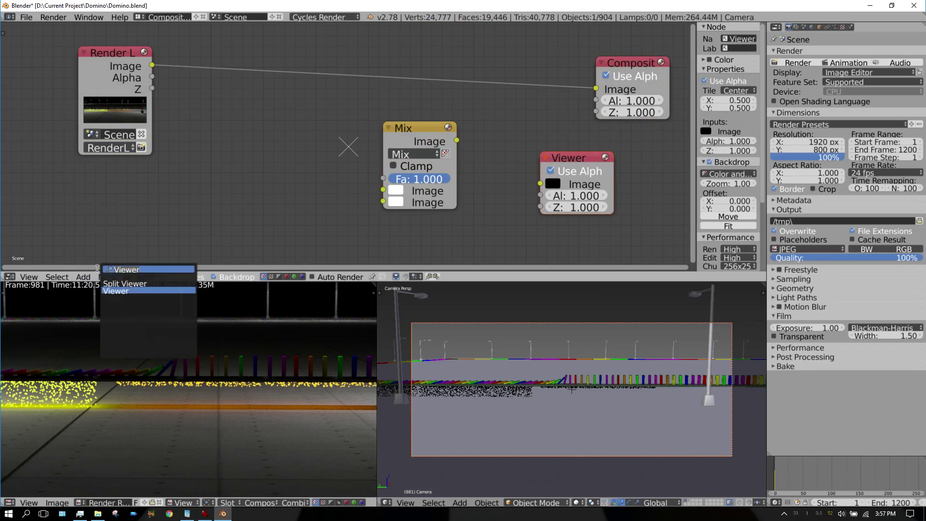
{"action": "type", "text": "gl"}
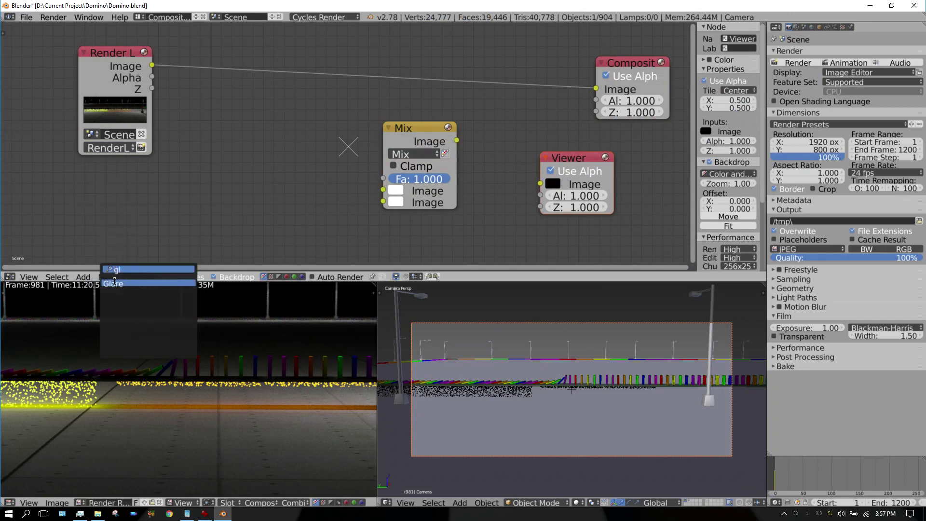
{"action": "key", "text": "Return"}
{"action": "left_click", "coordinate": [195, 163]}
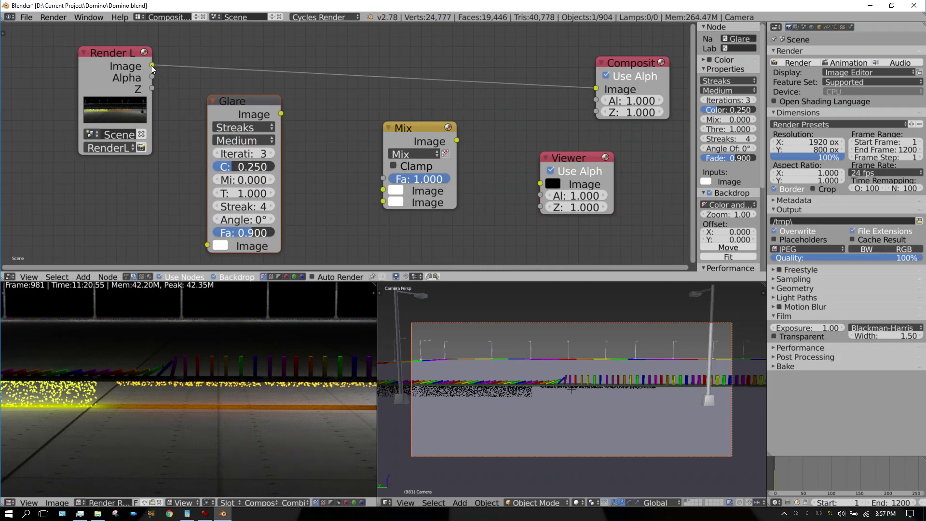
Step: Wire Render Layers into Glare and Mix input 1, Glare into Mix input 2, Mix into Viewer and Composite
{"action": "left_click_drag", "start_coordinate": [152, 68], "coordinate": [207, 246]}
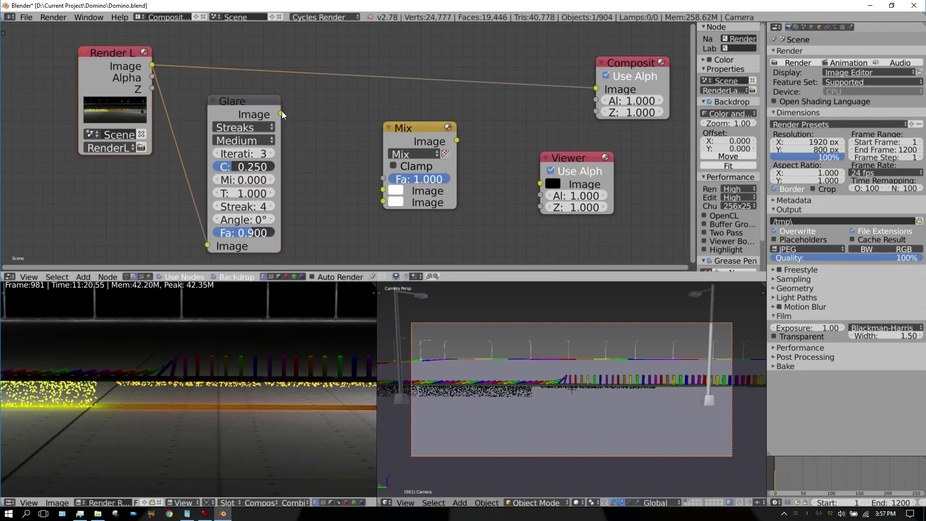
{"action": "left_click_drag", "start_coordinate": [282, 115], "coordinate": [384, 203]}
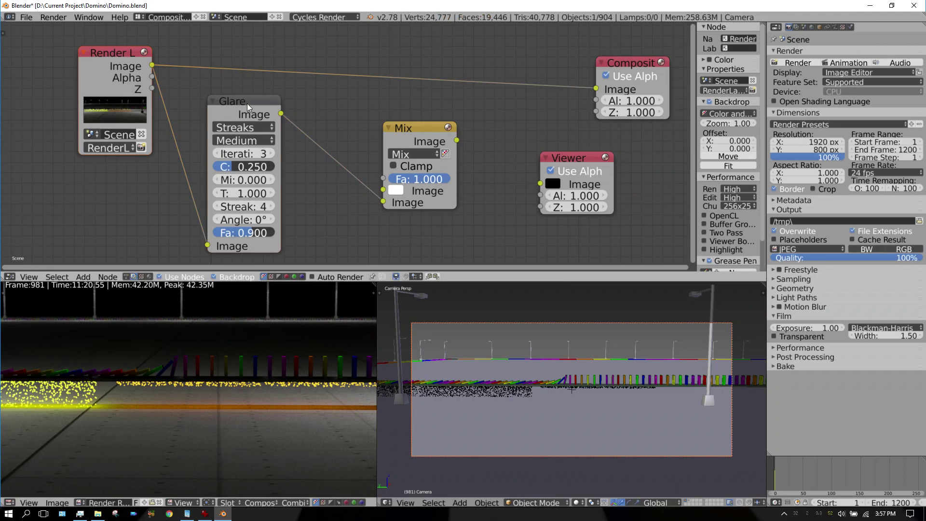
{"action": "left_click_drag", "start_coordinate": [248, 106], "coordinate": [246, 141]}
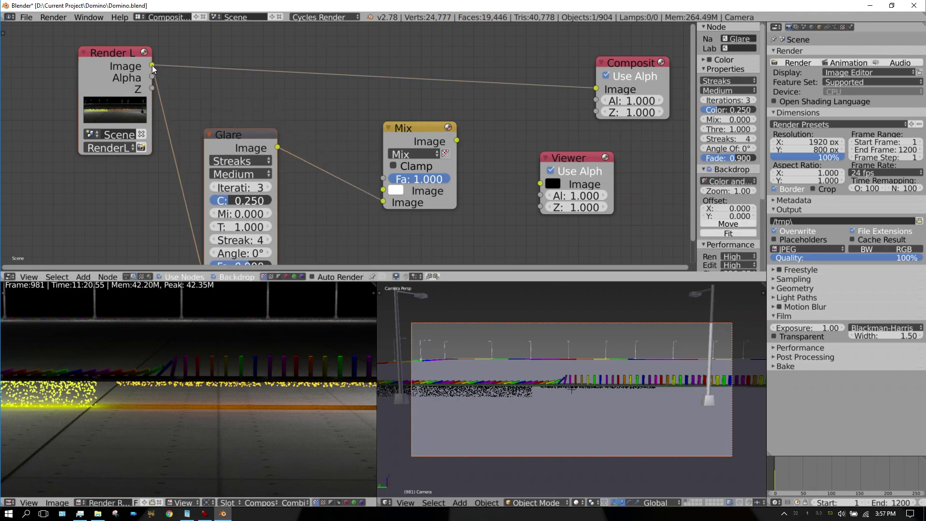
{"action": "left_click_drag", "start_coordinate": [152, 66], "coordinate": [384, 191]}
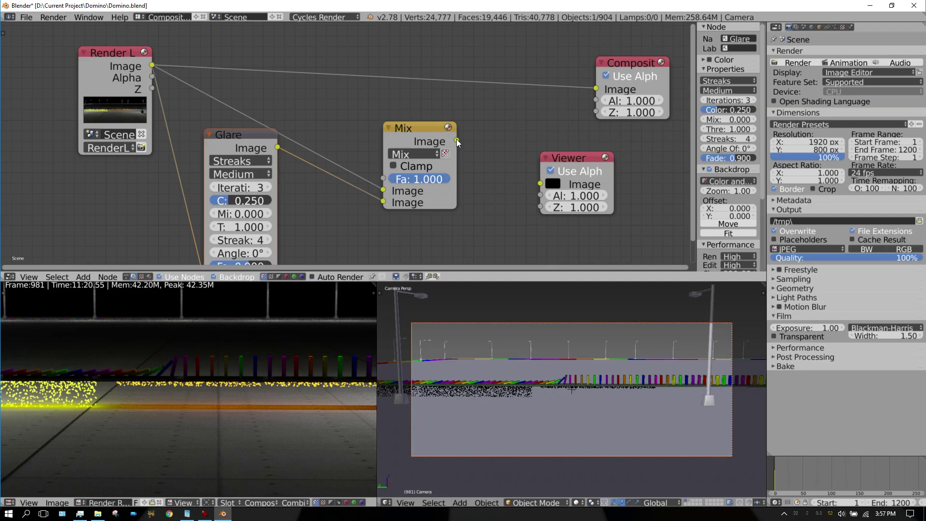
{"action": "left_click_drag", "start_coordinate": [457, 141], "coordinate": [540, 183]}
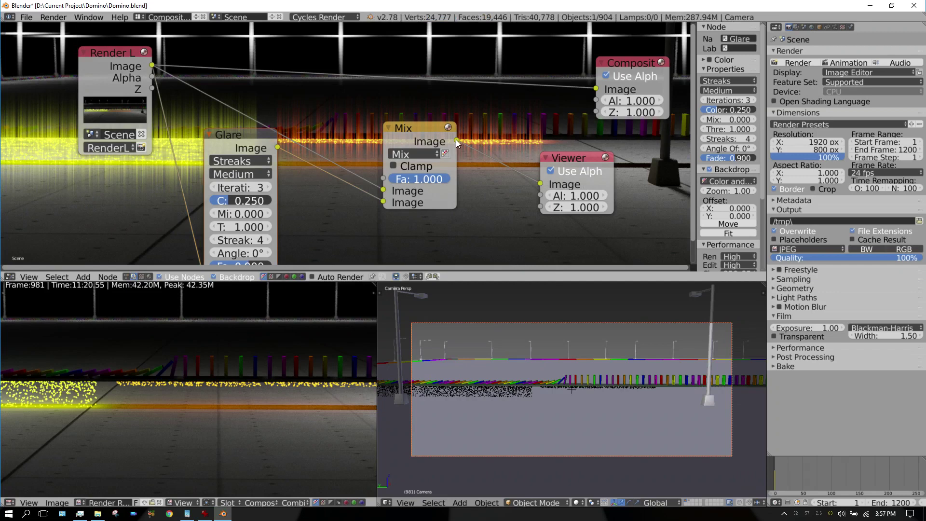
{"action": "left_click_drag", "start_coordinate": [456, 140], "coordinate": [597, 86]}
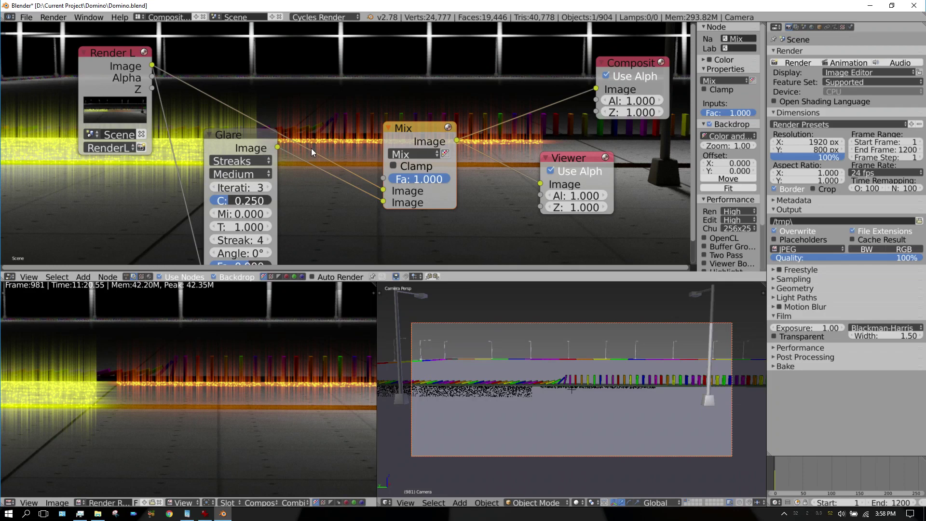
Step: Try the Simple Star and Ghosts glare types, then settle on Fog Glow
{"action": "left_click", "coordinate": [260, 160]}
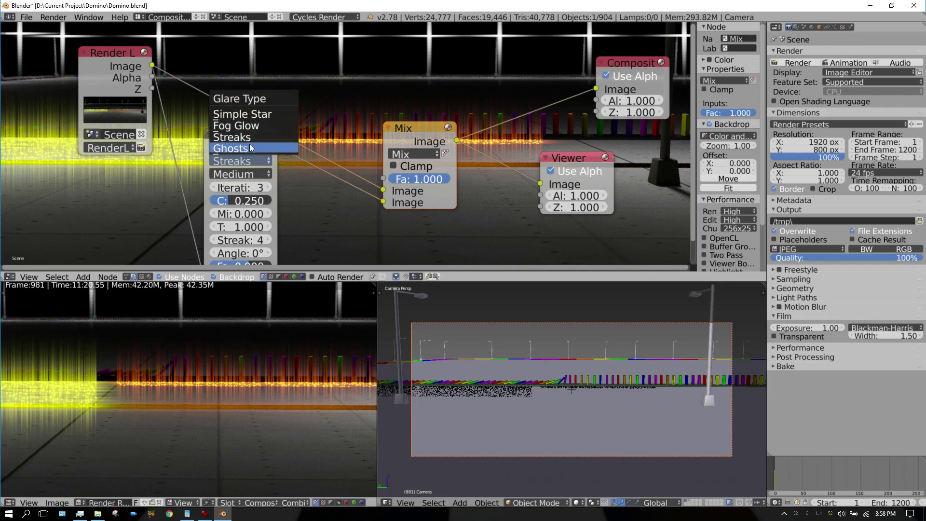
{"action": "left_click", "coordinate": [251, 114]}
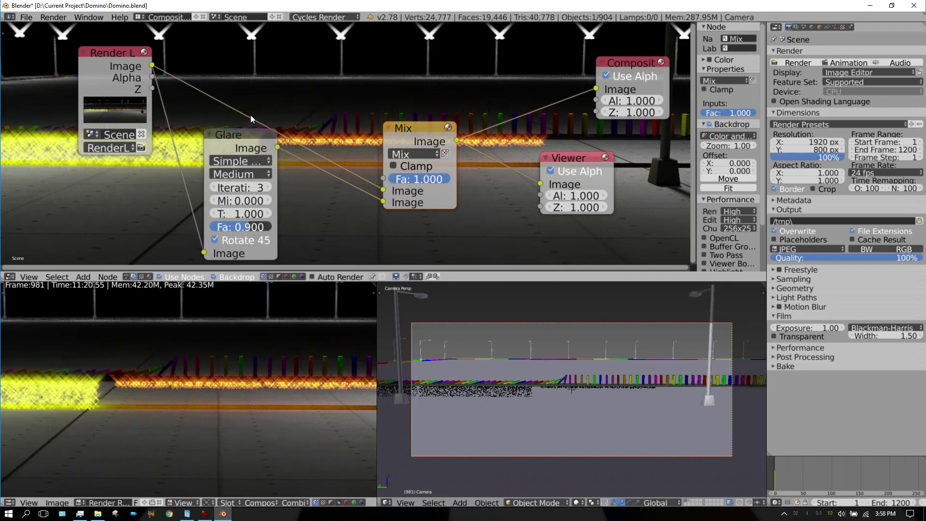
{"action": "left_click", "coordinate": [249, 160]}
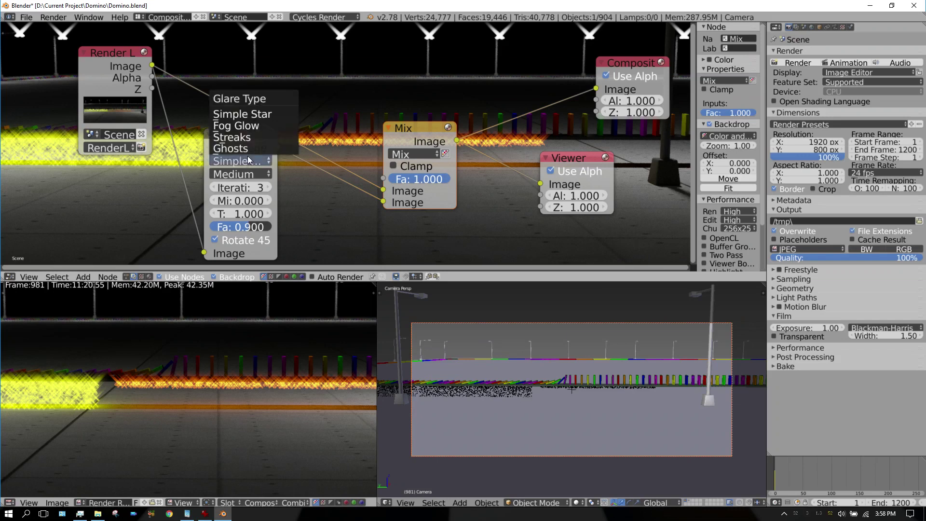
{"action": "left_click", "coordinate": [246, 149]}
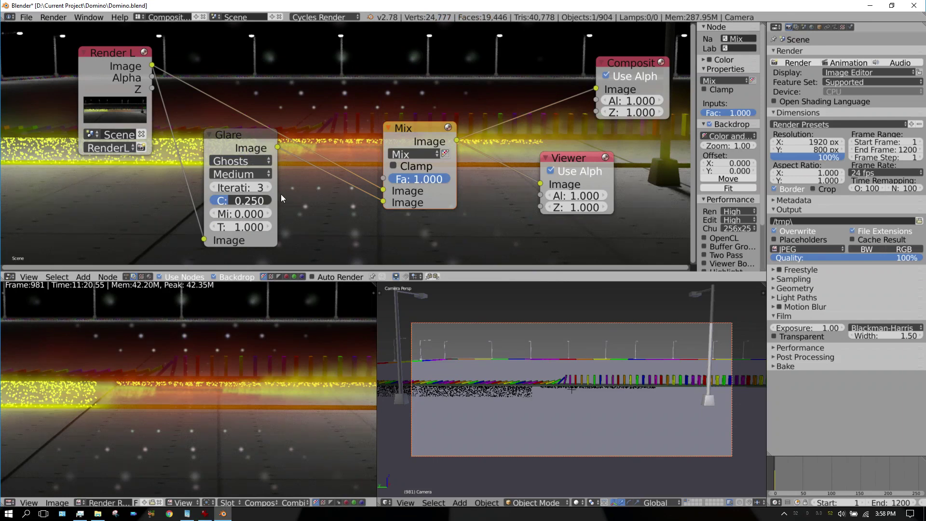
{"action": "left_click", "coordinate": [250, 161]}
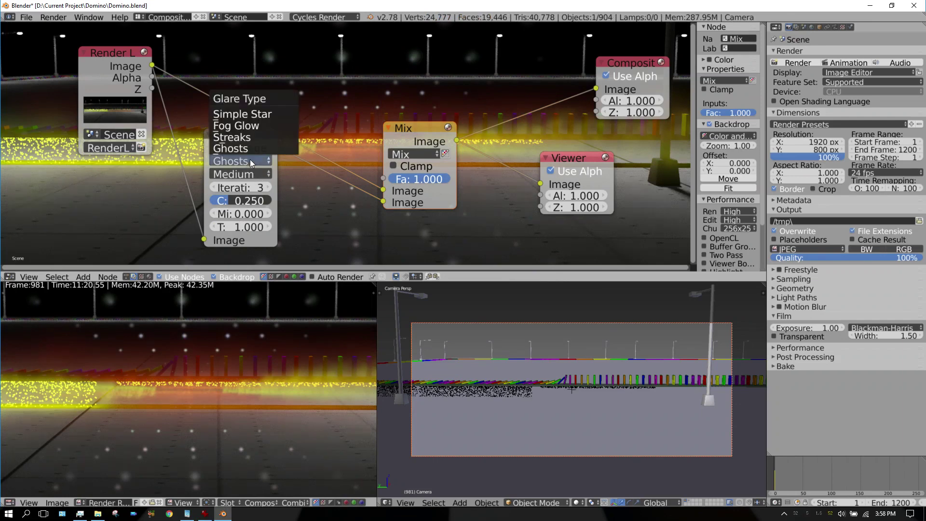
{"action": "left_click", "coordinate": [248, 126]}
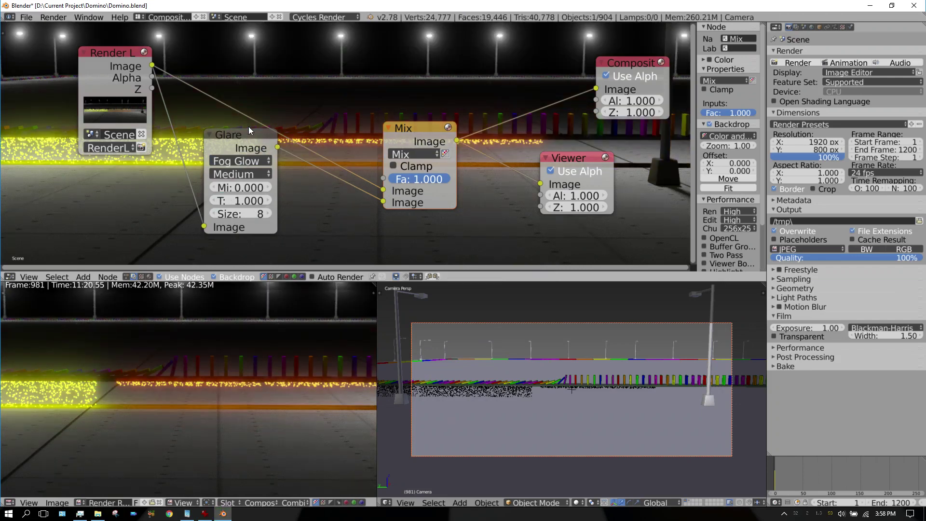
Step: Set the Glare quality to High and its Size to 6, then raise it to 9
{"action": "left_click", "coordinate": [242, 174]}
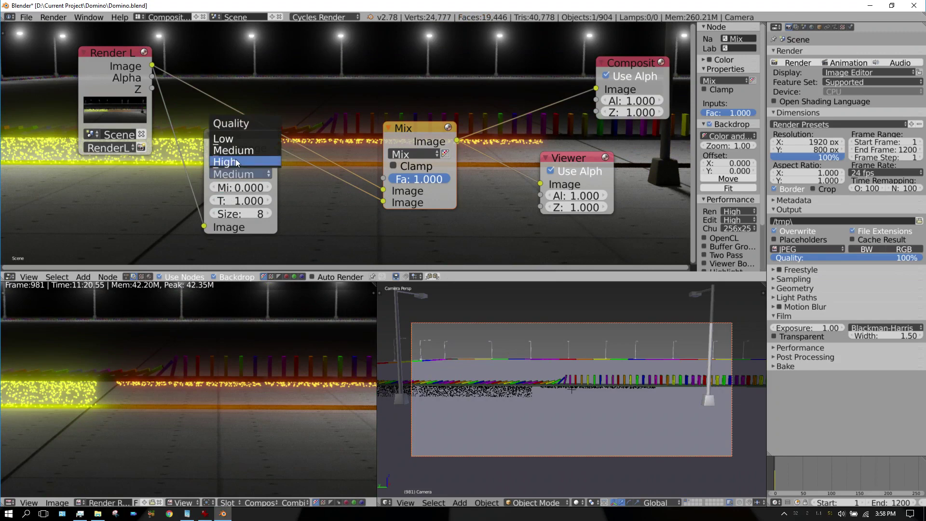
{"action": "left_click", "coordinate": [236, 161]}
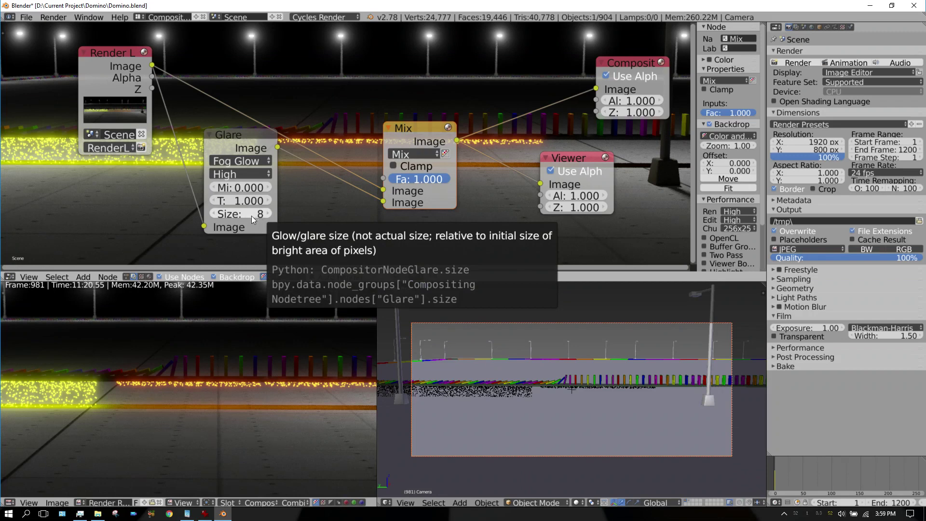
{"action": "left_click", "coordinate": [251, 216]}
{"action": "type", "text": "6"}
{"action": "key", "text": "Return"}
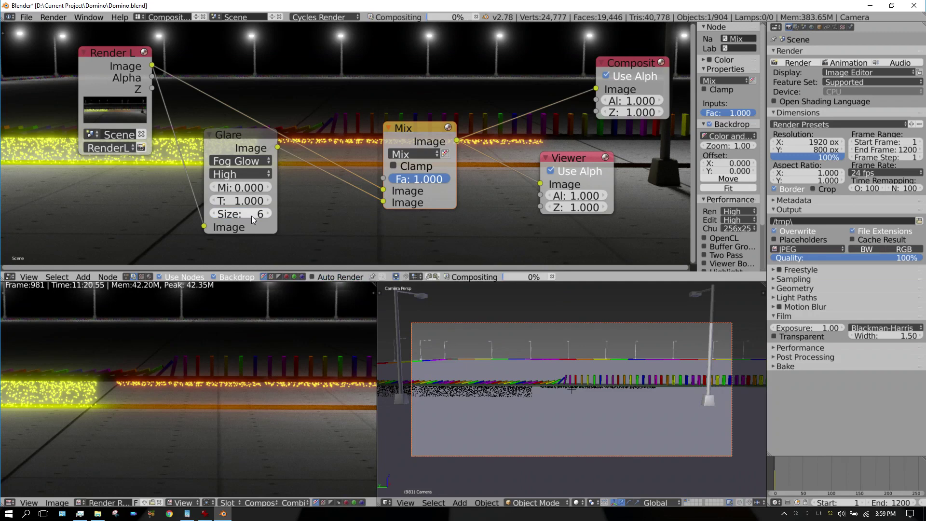
{"action": "left_click", "coordinate": [262, 214]}
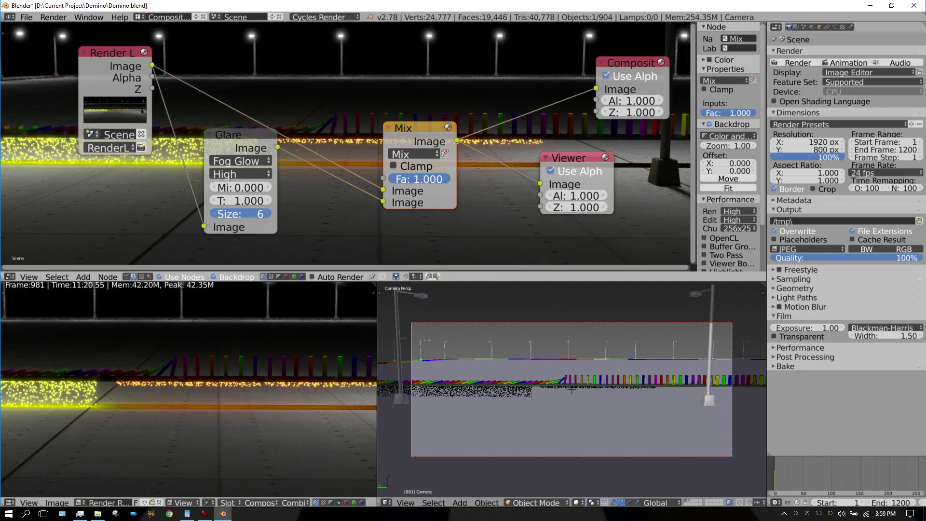
{"action": "mouse_move", "coordinate": [262, 213]}
{"action": "left_mouse_down"}
{"action": "mouse_move", "coordinate": [276, 214]}
{"action": "mouse_move", "coordinate": [262, 214]}
{"action": "left_mouse_up"}
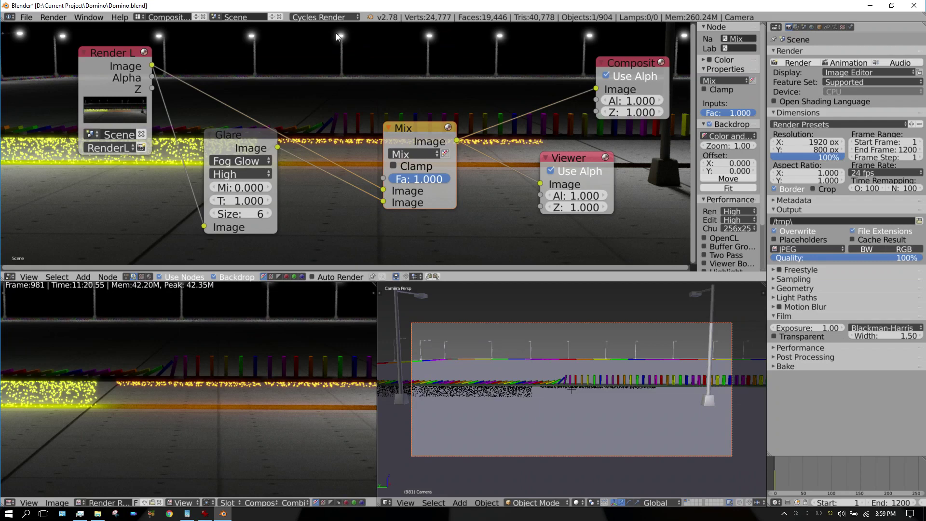
{"action": "mouse_move", "coordinate": [238, 214]}
{"action": "left_mouse_down"}
{"action": "mouse_move", "coordinate": [253, 213]}
{"action": "mouse_move", "coordinate": [239, 213]}
{"action": "left_mouse_up"}
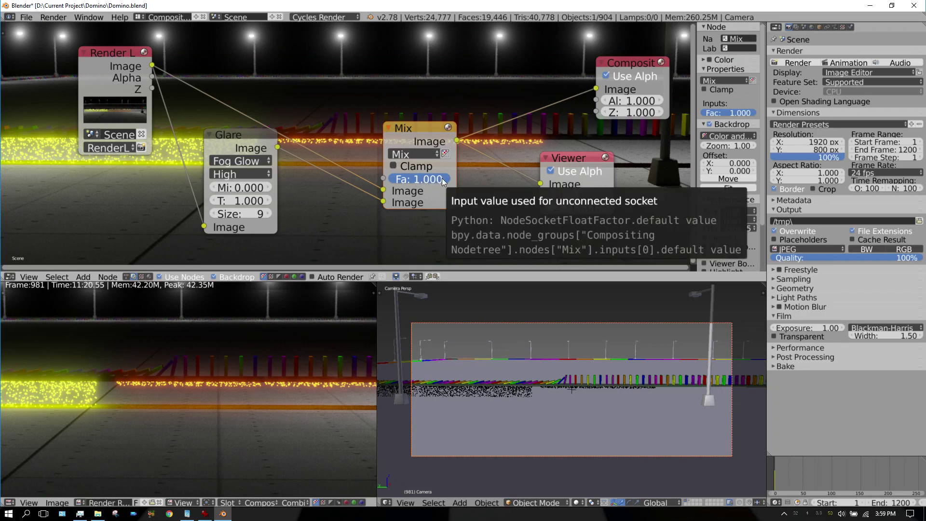
Step: Lower the Glare node slightly and try Mix factors 0 and 0.5 before returning to 1.000
{"action": "left_click_drag", "start_coordinate": [252, 135], "coordinate": [261, 157]}
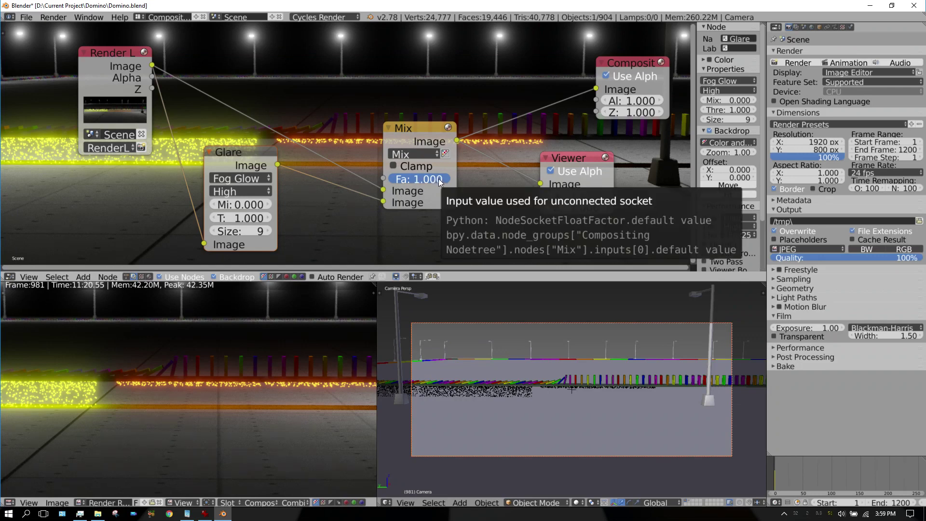
{"action": "left_click_drag", "start_coordinate": [438, 179], "coordinate": [392, 179]}
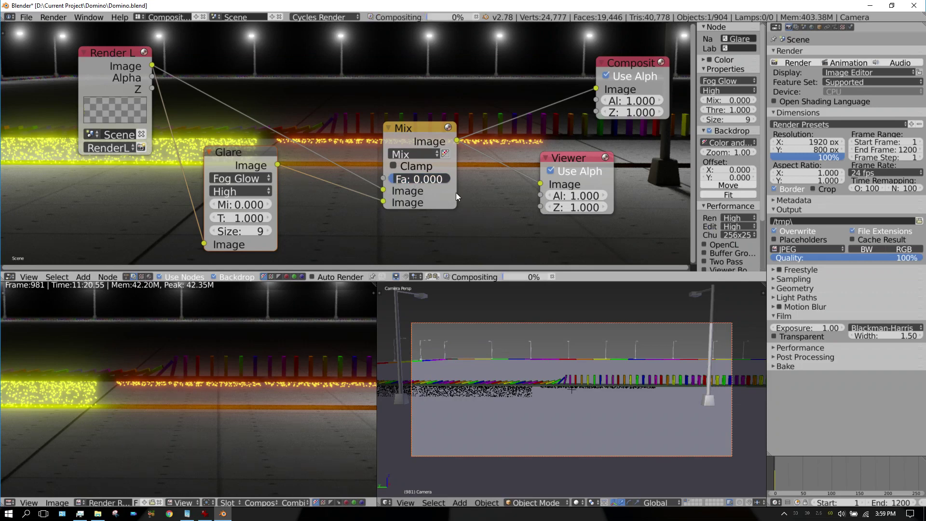
{"action": "left_click", "coordinate": [423, 179]}
{"action": "type", "text": "0.5"}
{"action": "key", "text": "Return"}
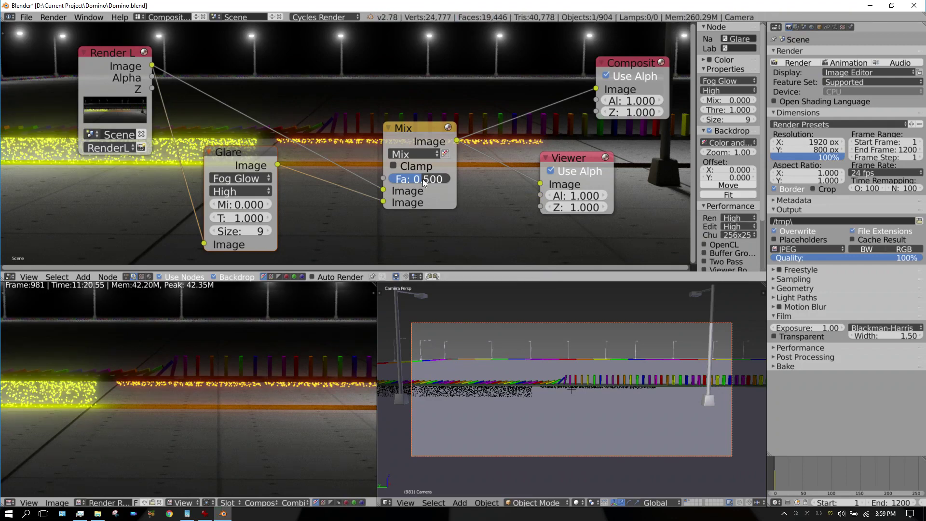
{"action": "left_click_drag", "start_coordinate": [413, 178], "coordinate": [450, 178]}
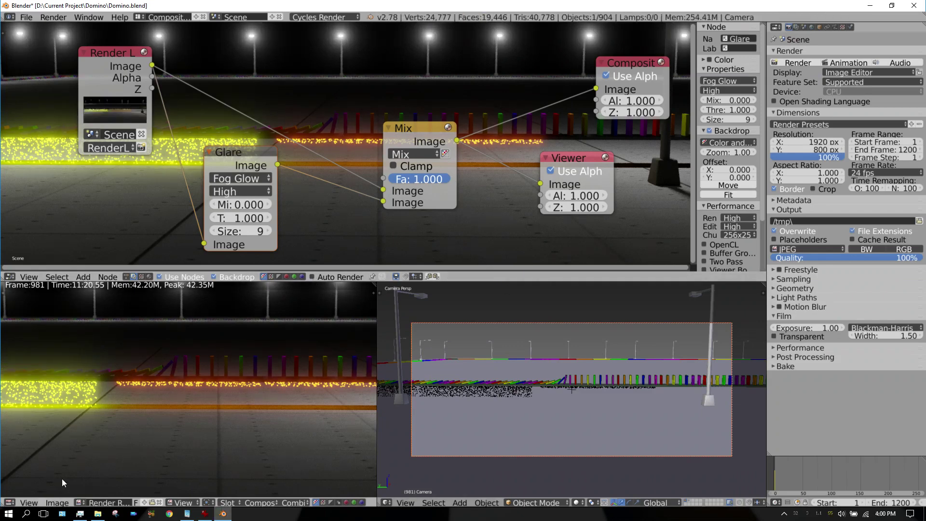
{"action": "left_click", "coordinate": [56, 503]}
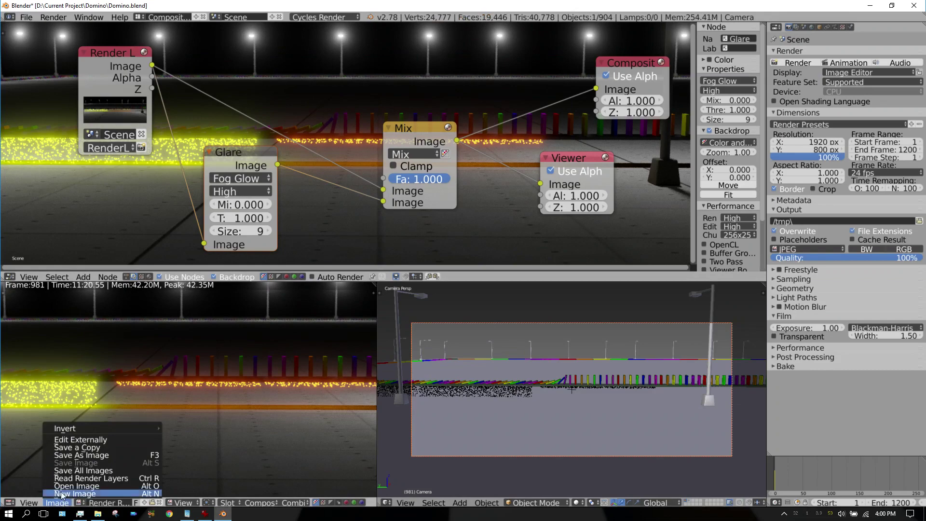
{"action": "left_click", "coordinate": [76, 455]}
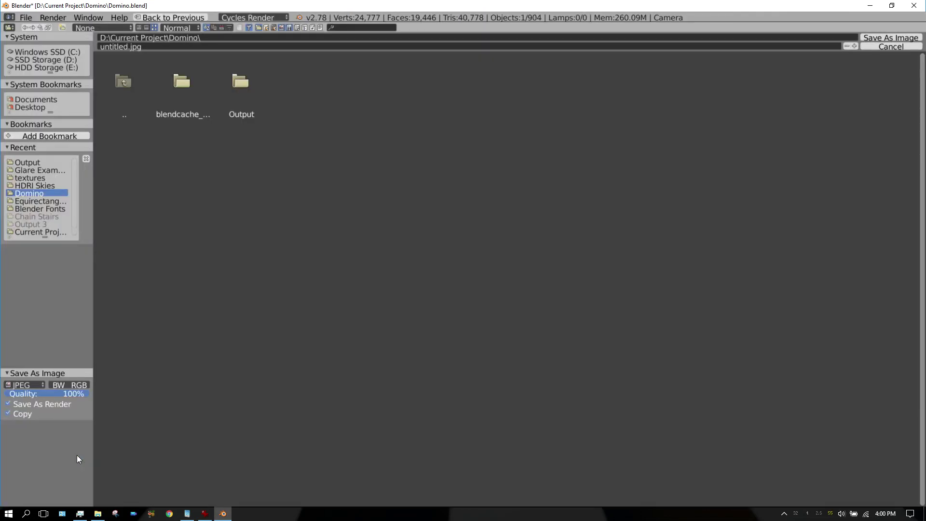
{"action": "left_click", "coordinate": [891, 47]}
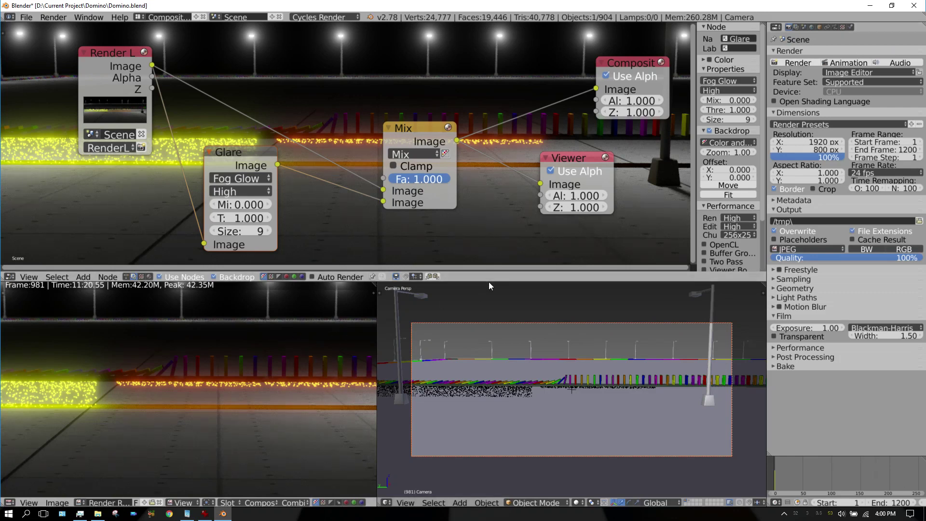
Step: Drag the node editor's lower border down slightly to enlarge it
{"action": "mouse_move", "coordinate": [489, 282]}
{"action": "left_mouse_down"}
{"action": "mouse_move", "coordinate": [492, 203]}
{"action": "mouse_move", "coordinate": [492, 289]}
{"action": "left_mouse_up"}
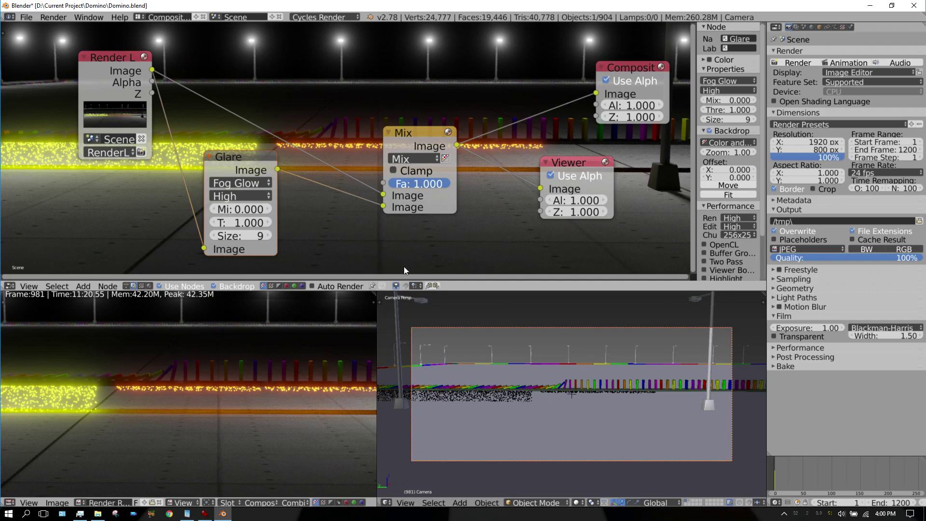
Step: Set Render samples to 50 under Sampling and render the scene with the Fog Glow setup
{"action": "left_click", "coordinate": [773, 280]}
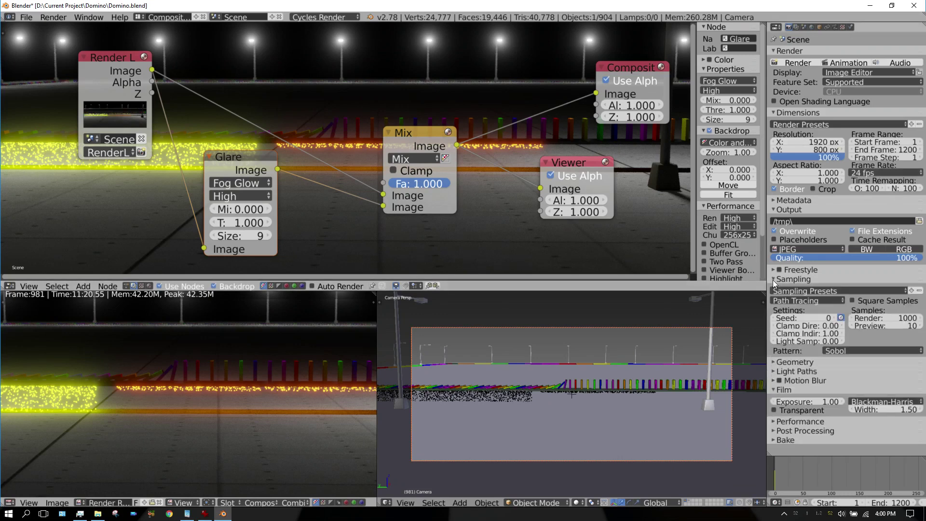
{"action": "left_click", "coordinate": [900, 318]}
{"action": "type", "text": "50"}
{"action": "key", "text": "Return"}
{"action": "left_click", "coordinate": [794, 63]}
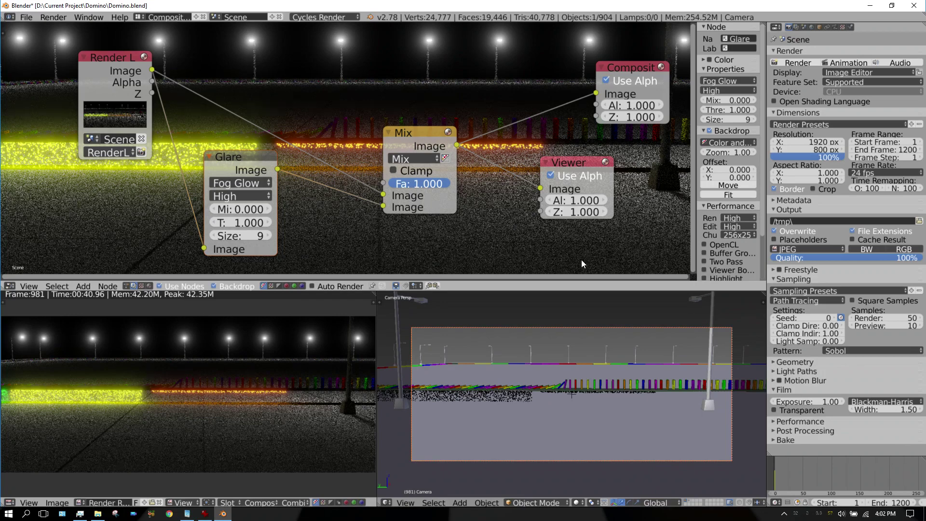
Step: Expand the node editor over the lower views, hide its sidebar, and zoom and pan to frame the tree
{"action": "left_click", "coordinate": [605, 294]}
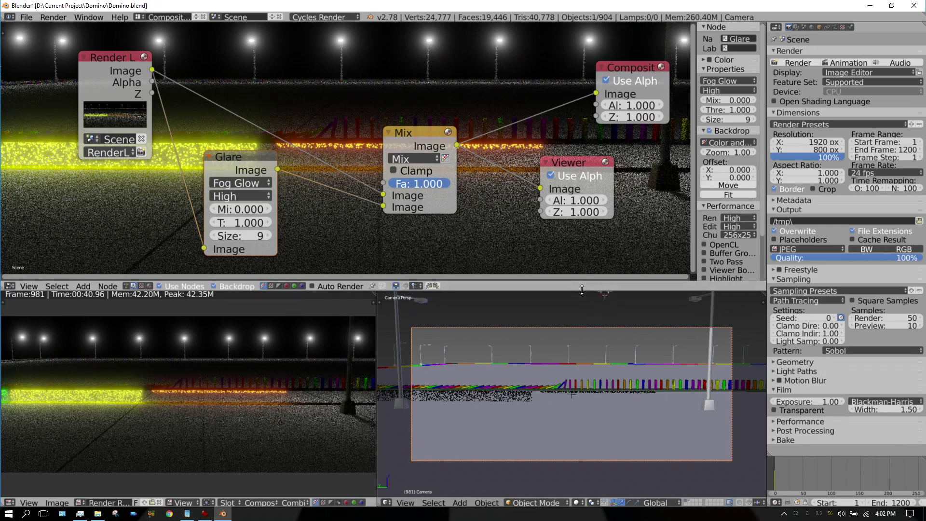
{"action": "left_click_drag", "start_coordinate": [582, 290], "coordinate": [616, 464]}
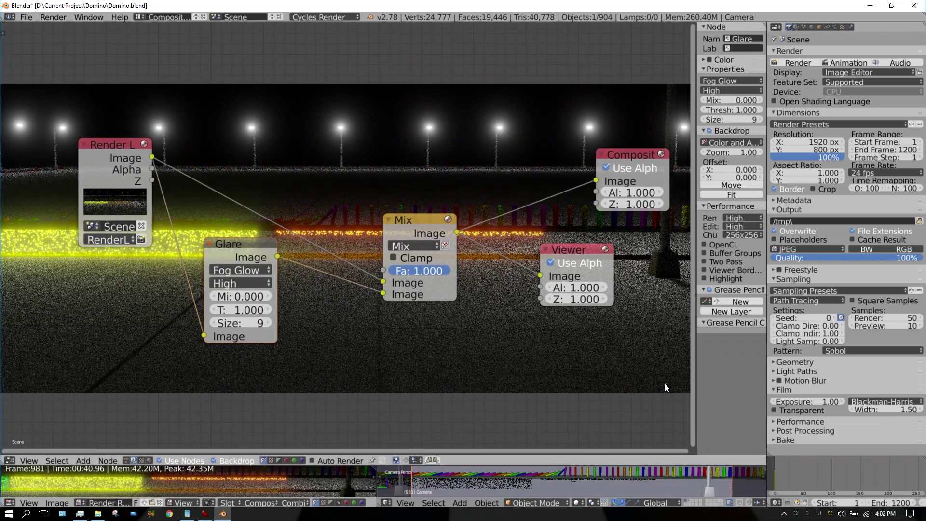
{"action": "key", "text": "n"}
{"action": "scroll", "coordinate": [608, 370], "scroll_direction": "up", "scroll_amount": 2}
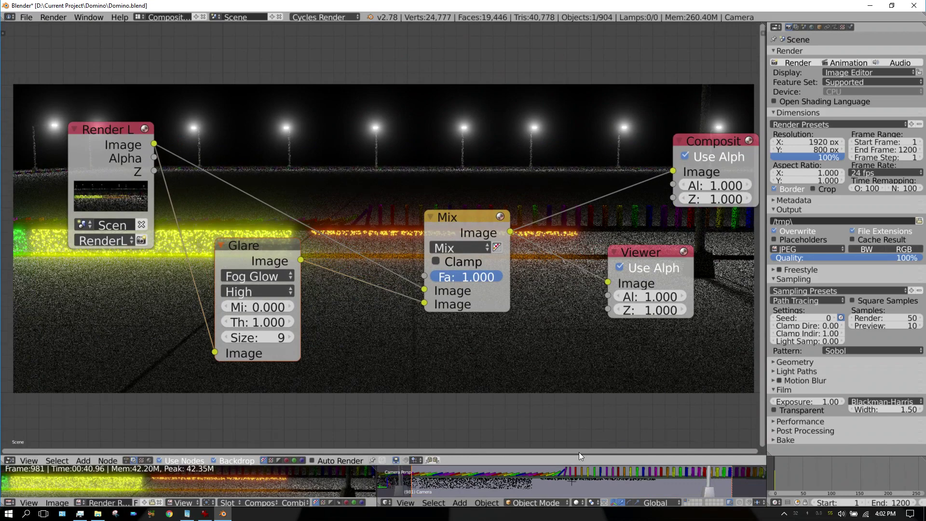
{"action": "left_click_drag", "start_coordinate": [579, 453], "coordinate": [624, 452]}
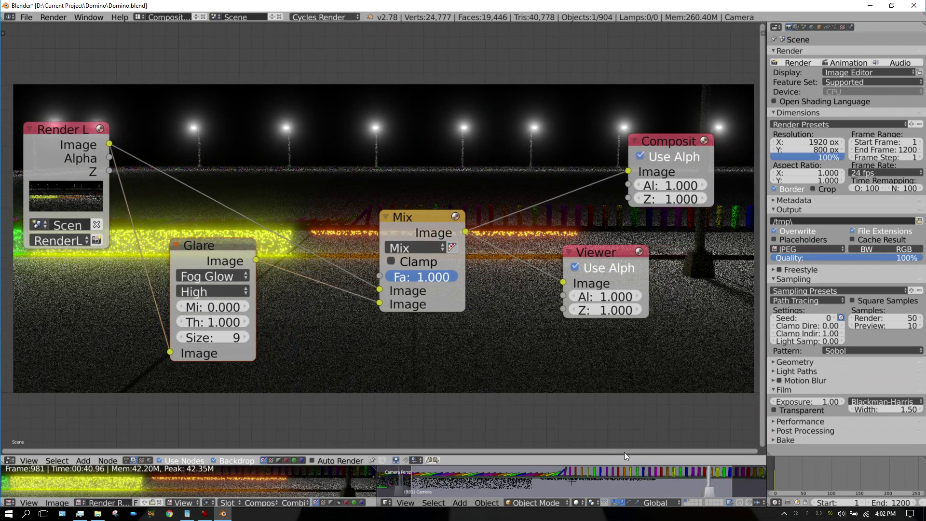